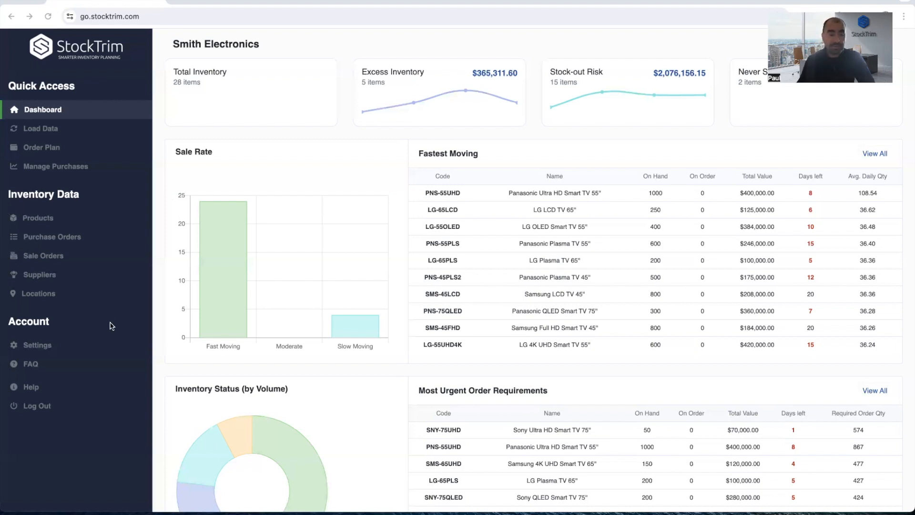
Enable forecast groups in the account settings by setting the option to Yes, and save the settings
left_click(43, 348)
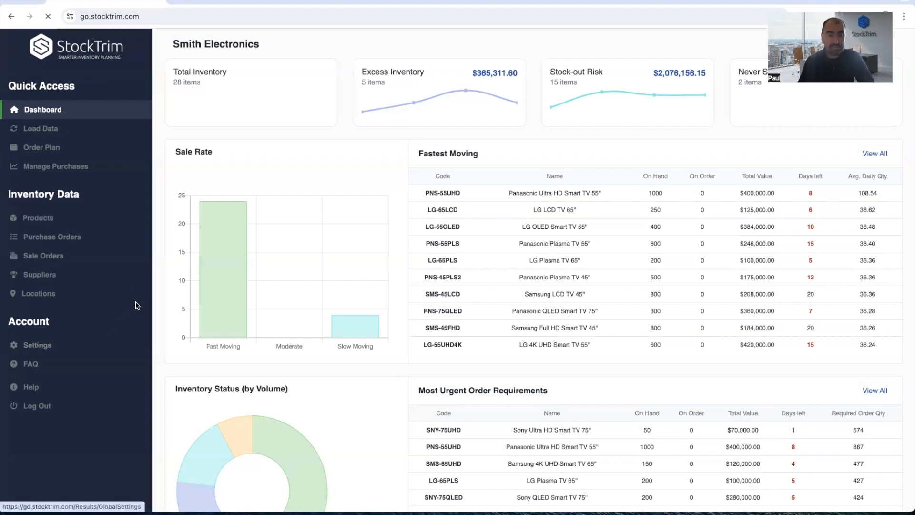
scroll(161, 300, "down", 20)
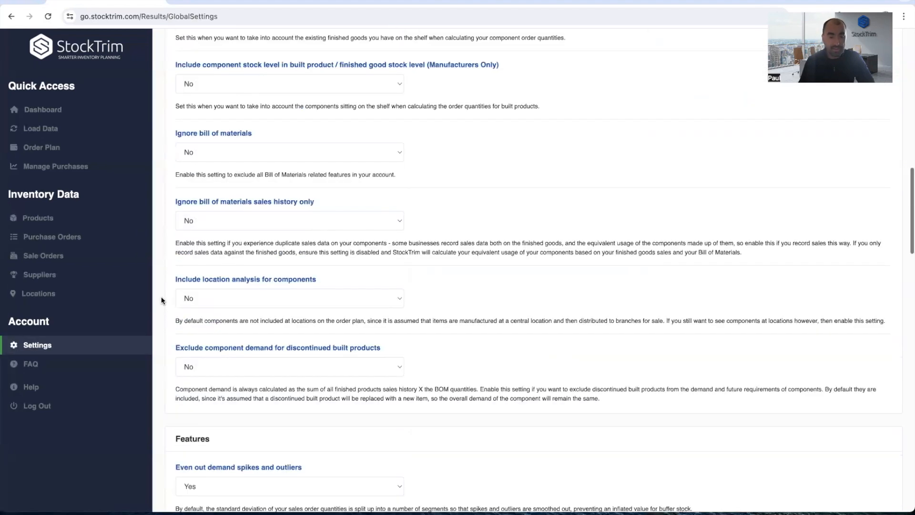
scroll(161, 300, "down", 10)
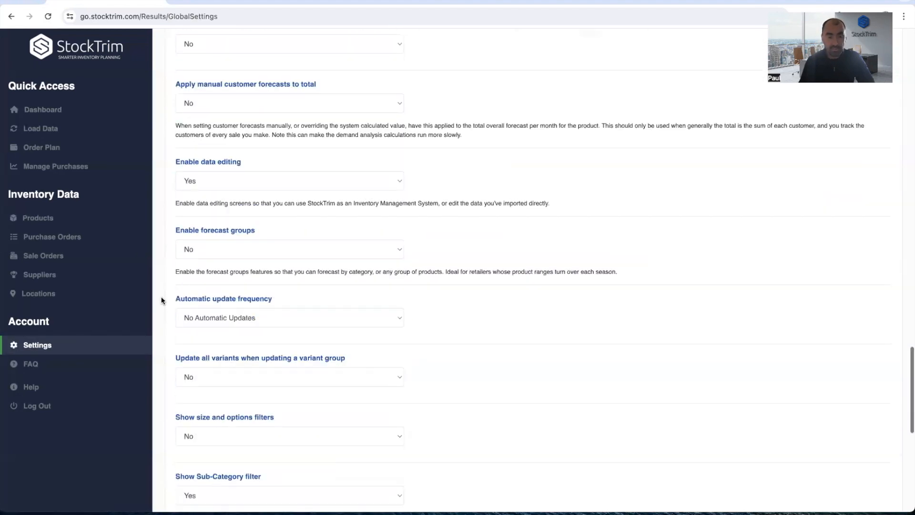
left_click(219, 128)
left_click(219, 142)
scroll(190, 191, "down", 6)
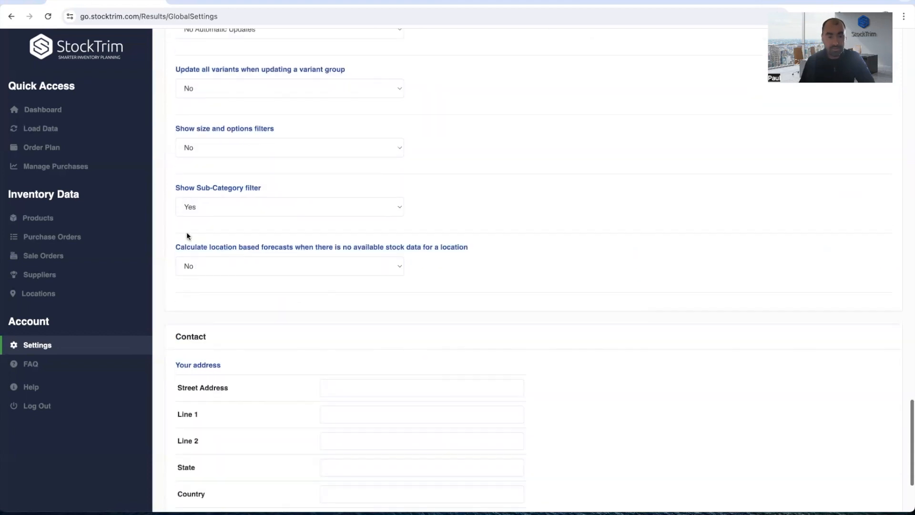
left_click(180, 461)
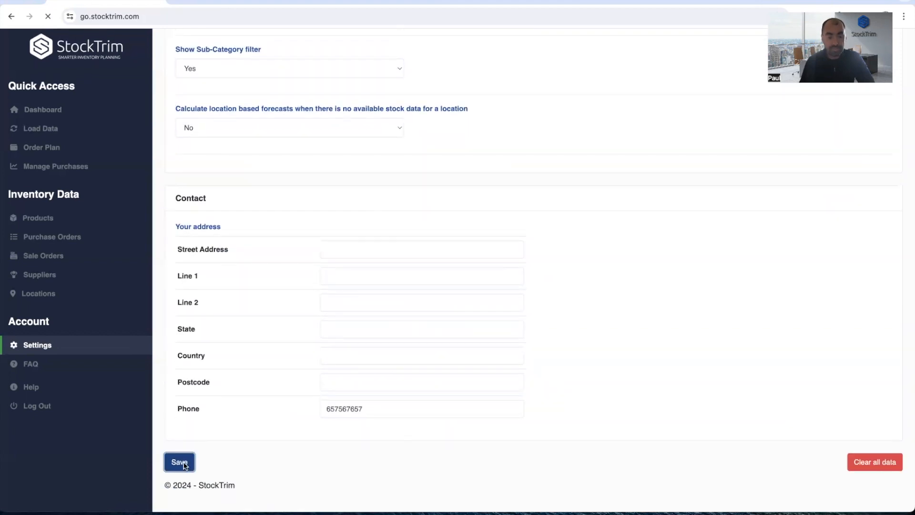
Review the order plan by forecast group and return to its view by SKU
left_click(41, 147)
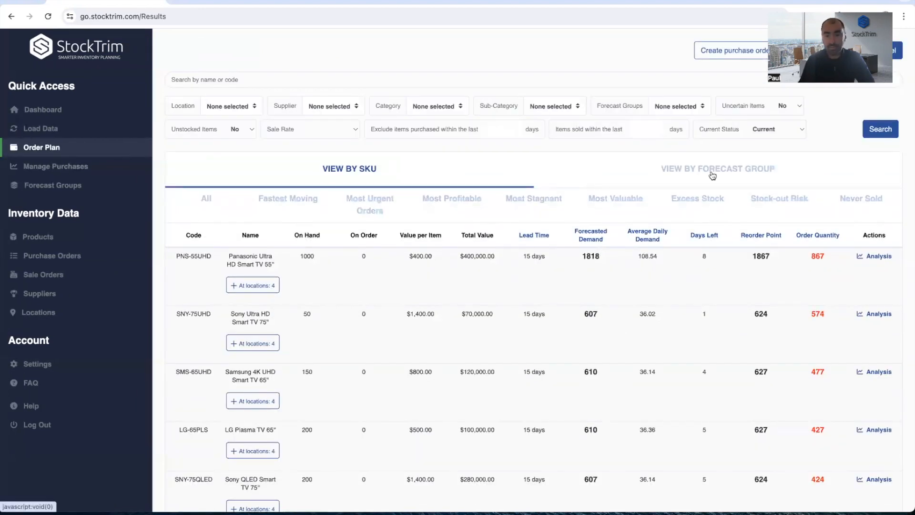
left_click(712, 176)
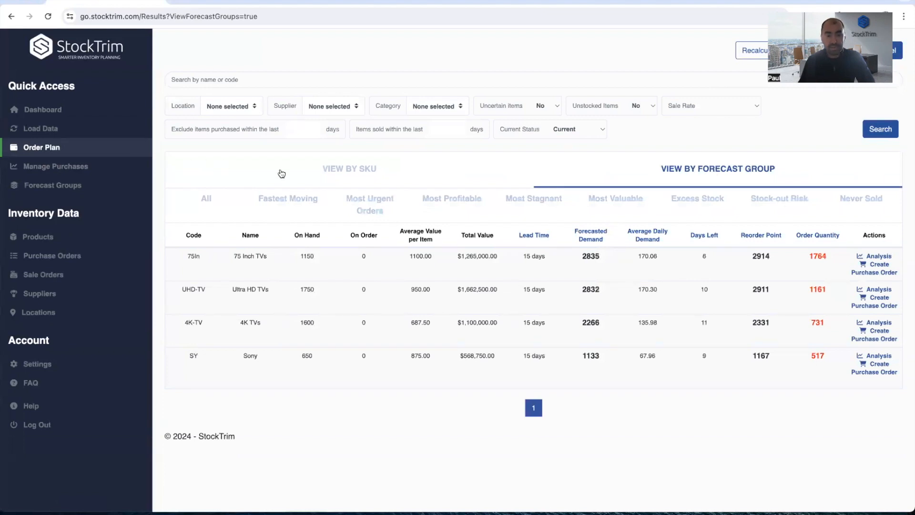
left_click(313, 172)
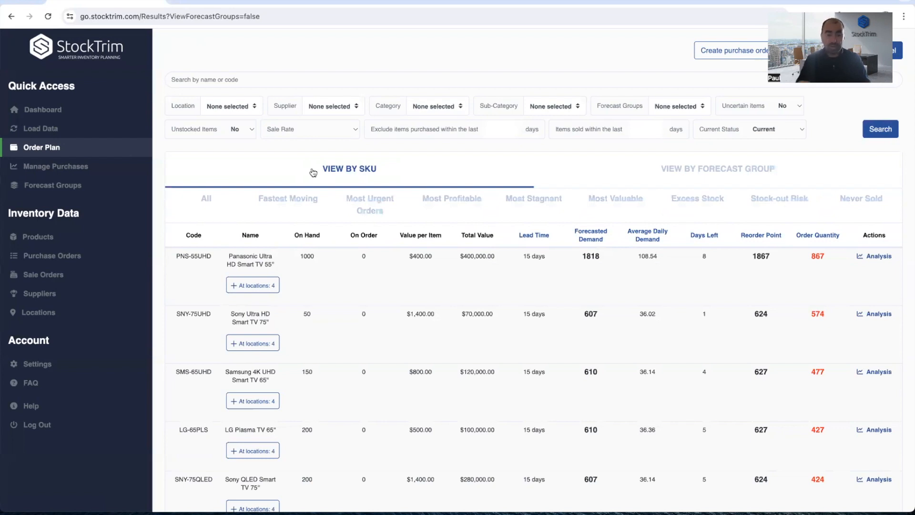
Search the order plan's SKUs for "65"
left_click(219, 81)
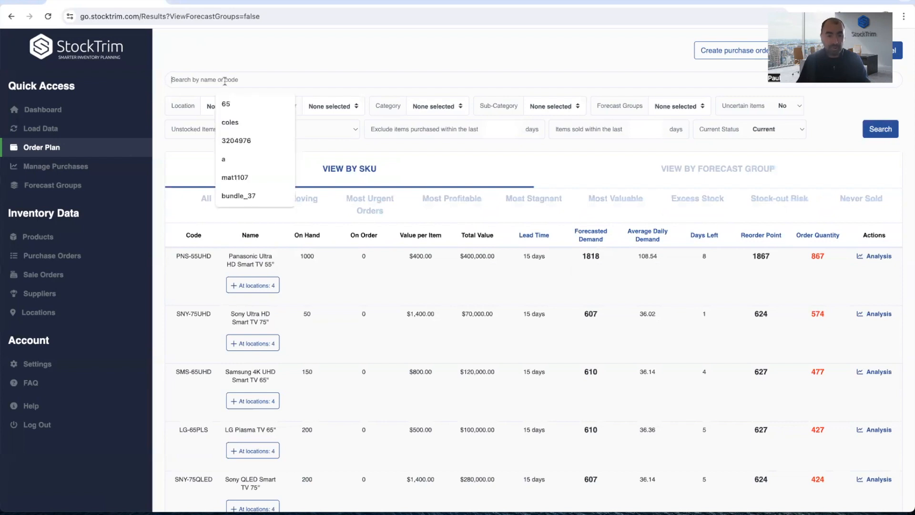
type("65")
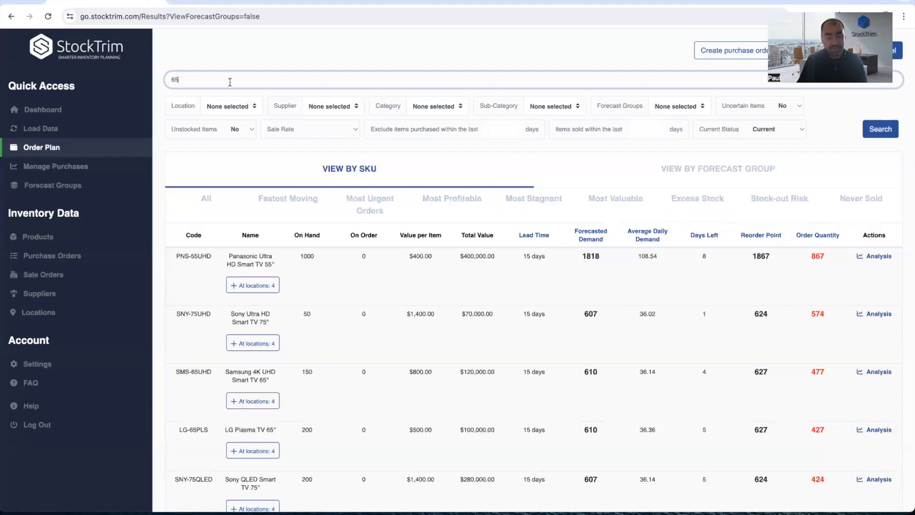
left_click(880, 129)
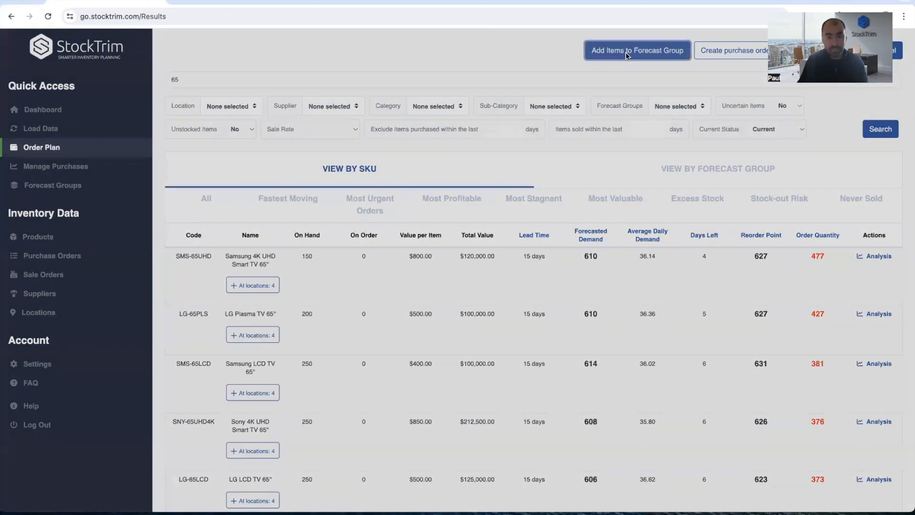
Create a forecast group named "65 inch TVs" with the code "65In" for the filtered items
left_click(627, 57)
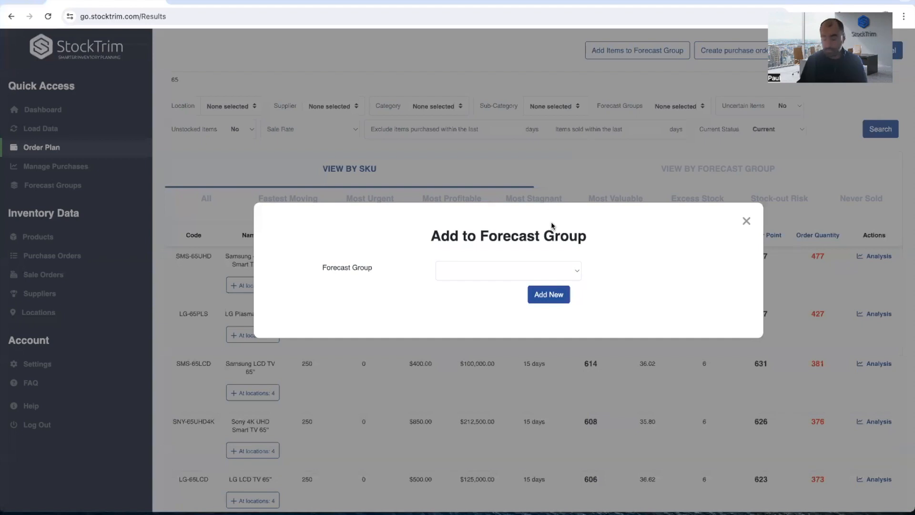
left_click(551, 296)
left_click(496, 257)
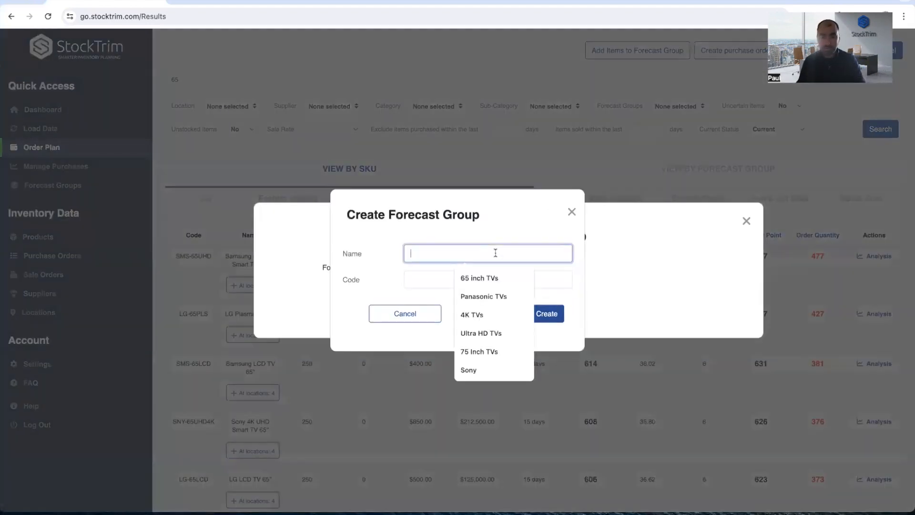
left_click(478, 276)
left_click(478, 279)
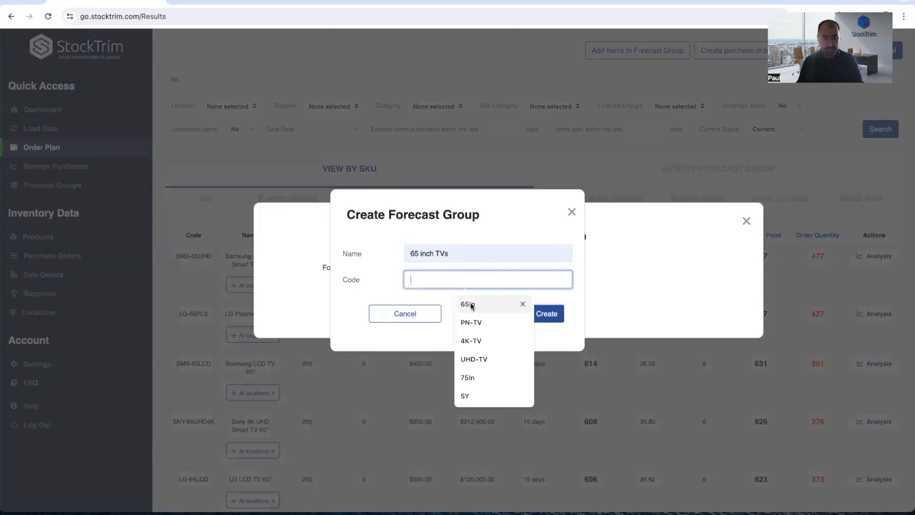
left_click(500, 303)
left_click(541, 319)
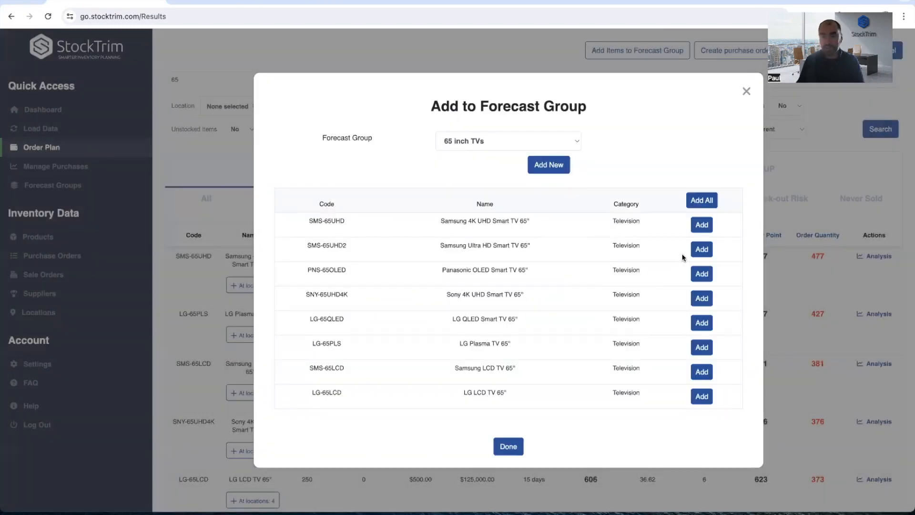
Add all the listed 65-inch TV products to the 65 inch TVs forecast group and finish
left_click(701, 249)
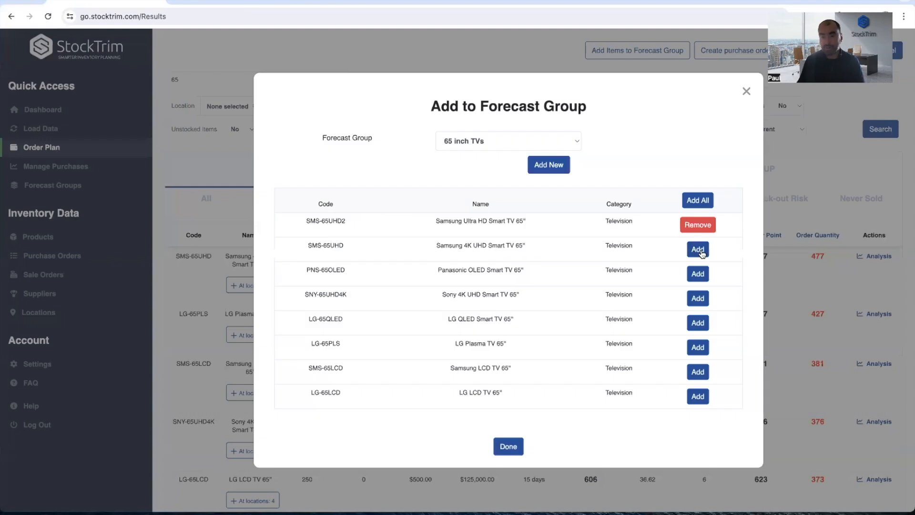
left_click(700, 251)
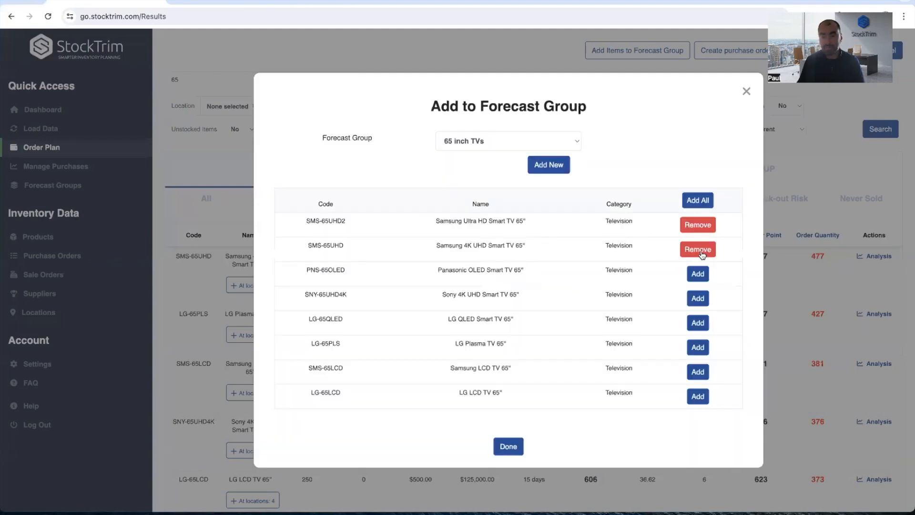
left_click(697, 200)
left_click(516, 439)
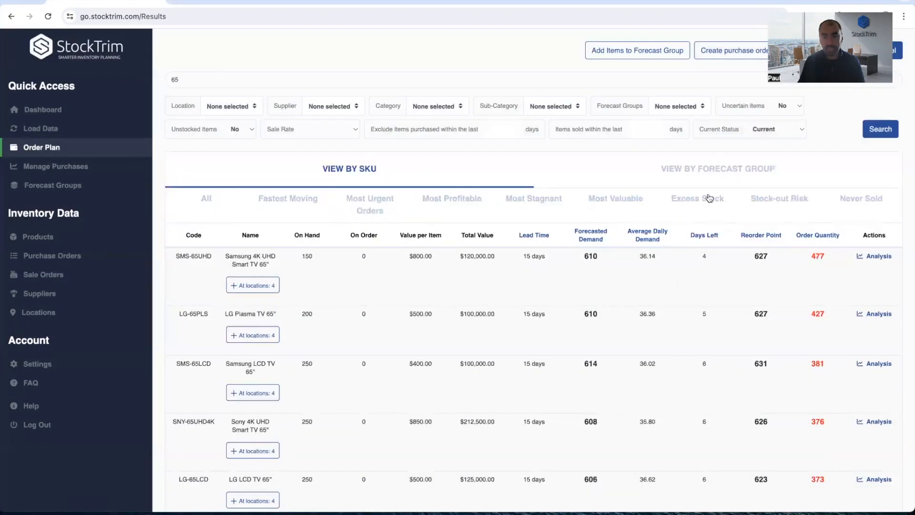
Examine the forecast analysis and sales history of the 65 inch TVs group in the order plan, then close it
left_click(708, 176)
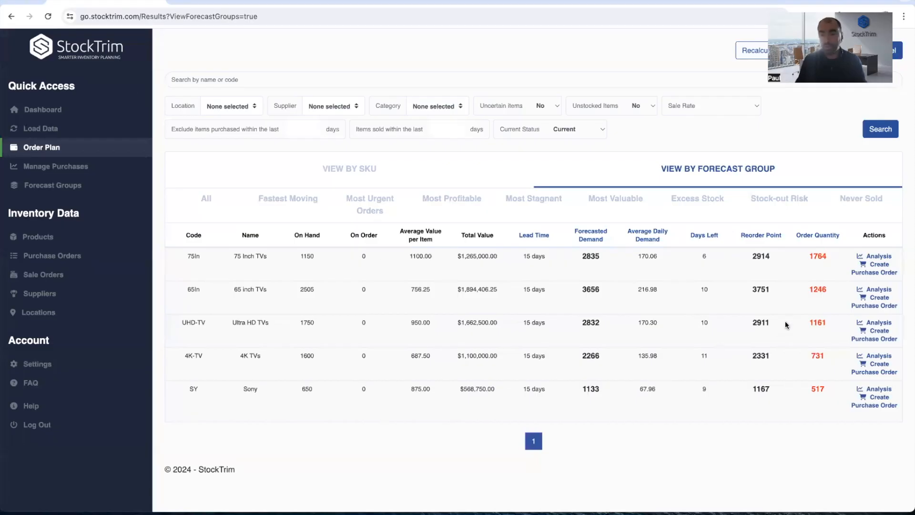
left_click(879, 290)
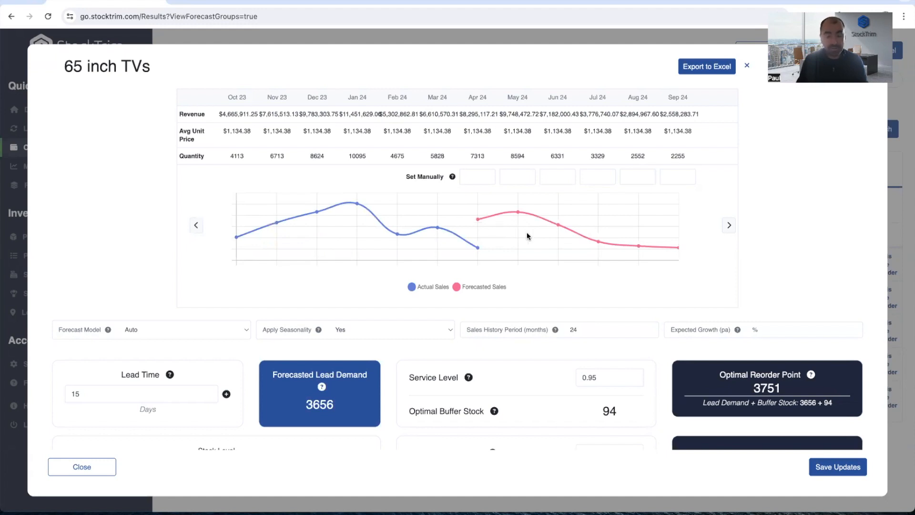
scroll(528, 235, "down", 10)
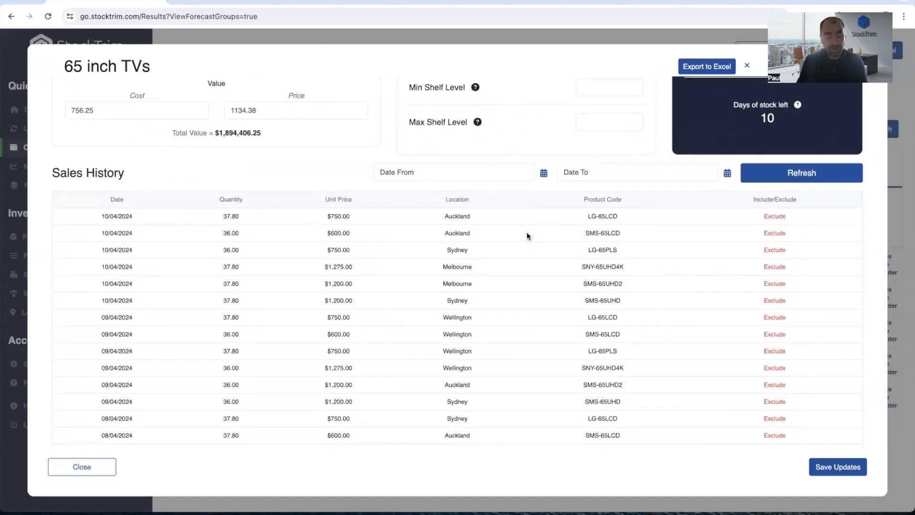
scroll(527, 233, "up", 10)
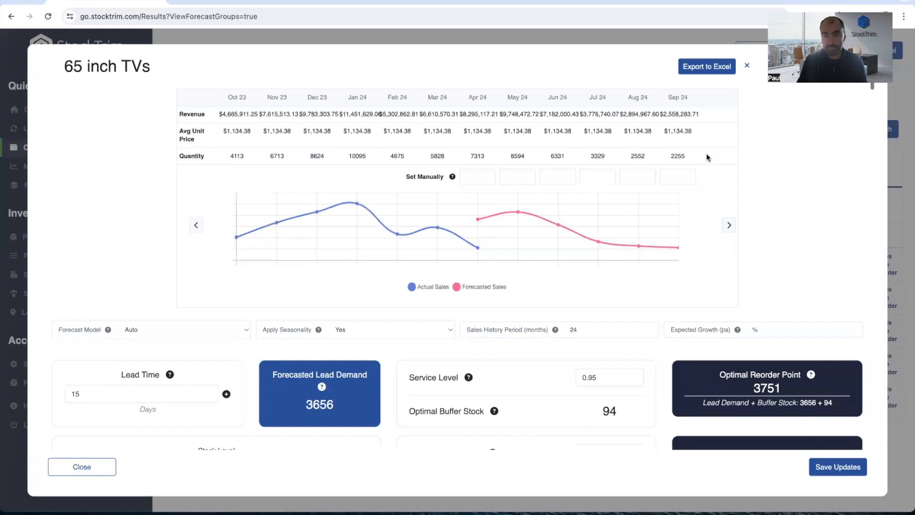
left_click(747, 66)
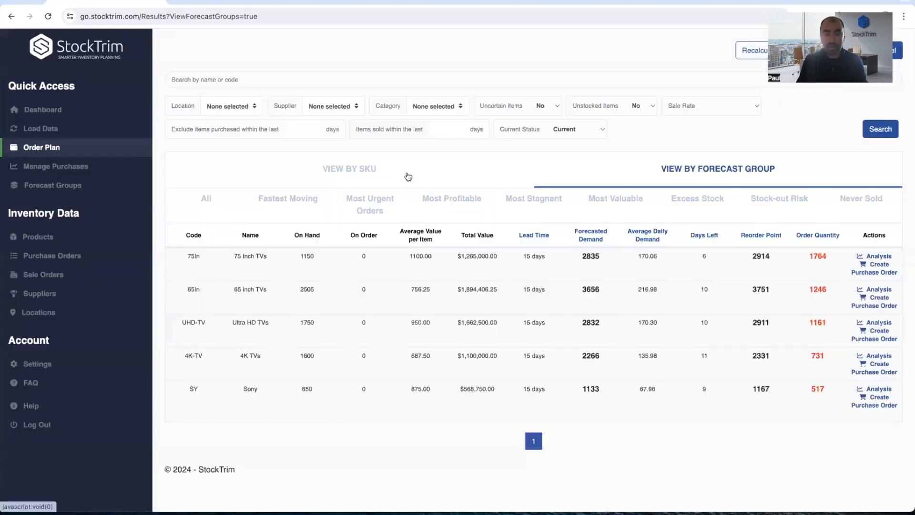
Filter the order plan's SKU view by the 65 inch TVs forecast group and look through its products
left_click(378, 170)
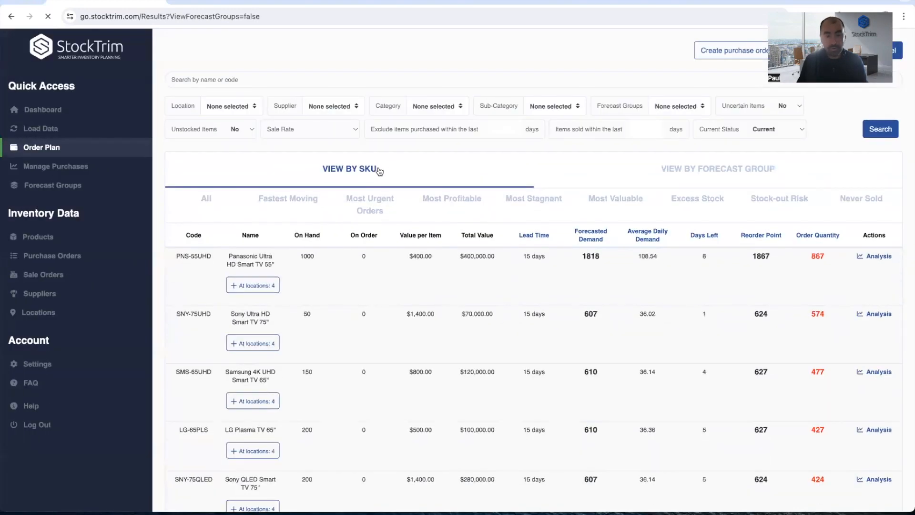
left_click(58, 153)
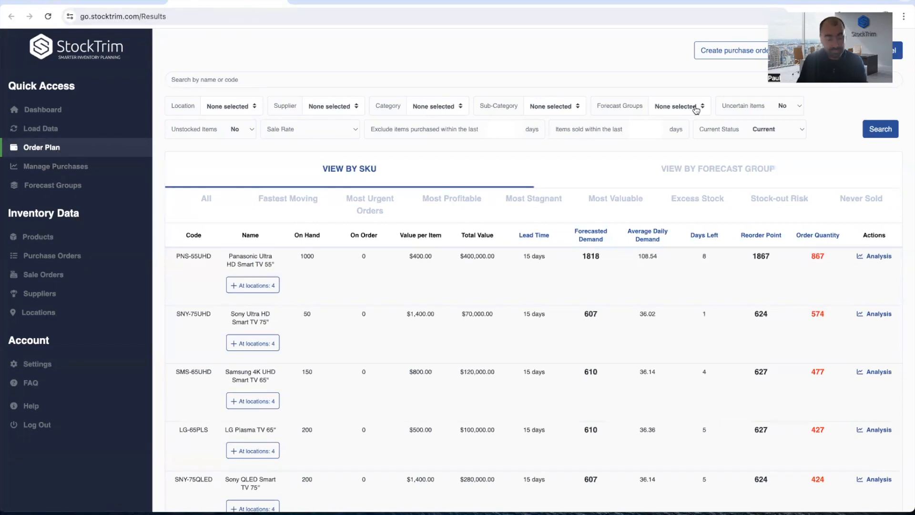
left_click(696, 110)
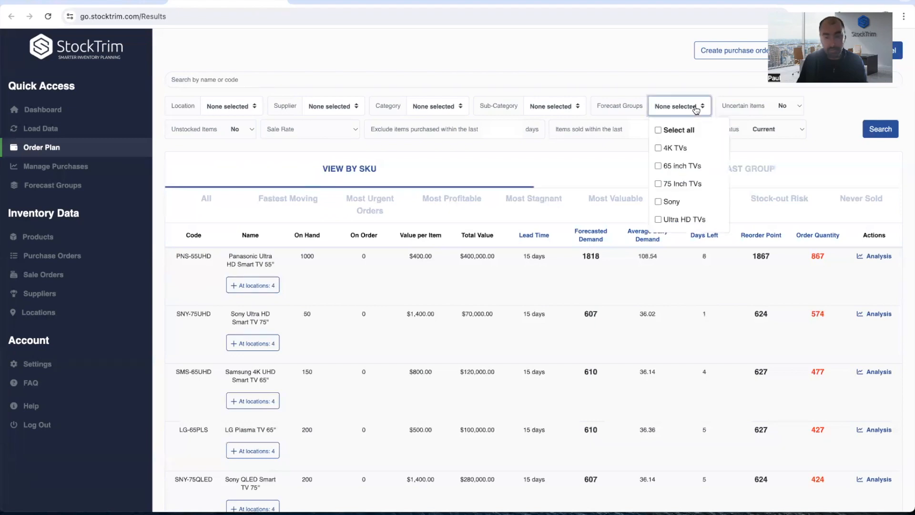
left_click(691, 166)
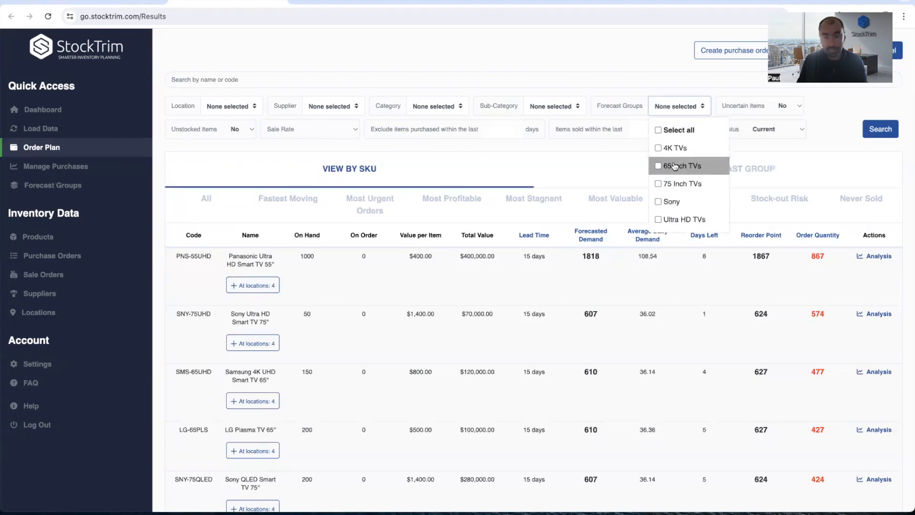
left_click(879, 133)
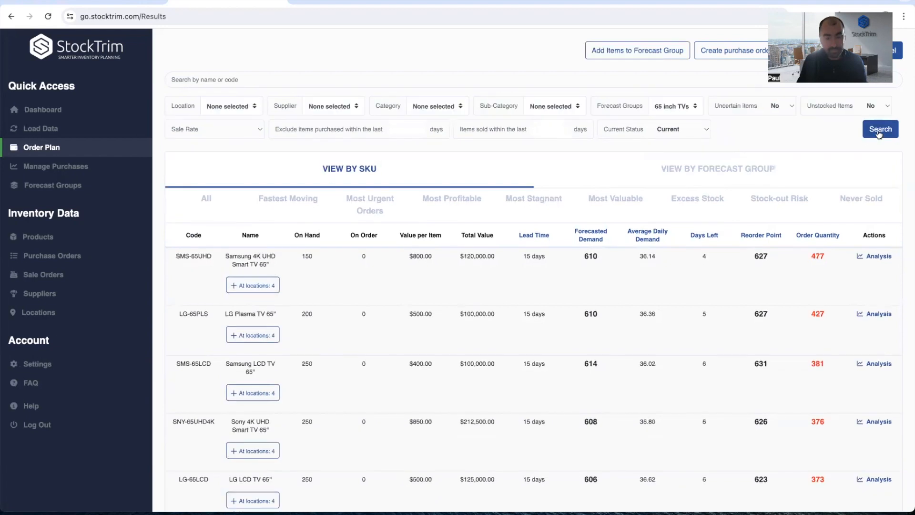
scroll(651, 258, "down", 5)
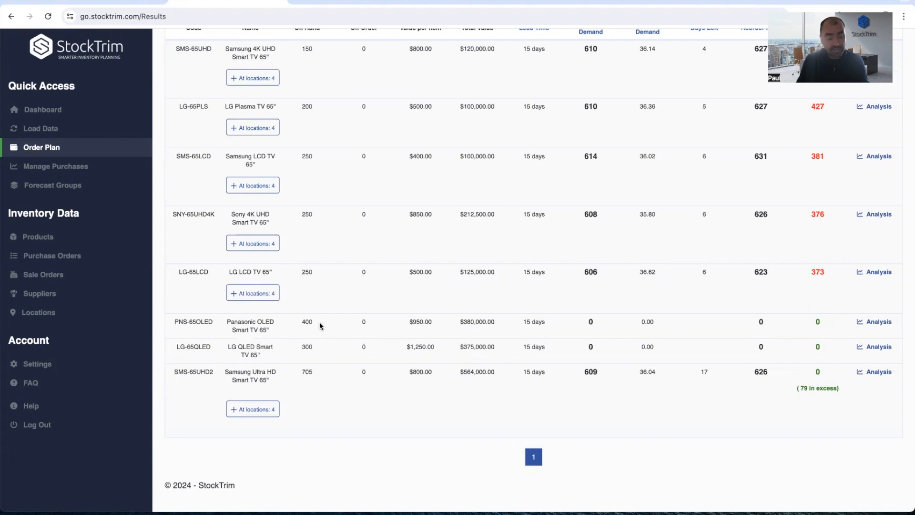
Set the Samsung LCD TV 65" and LG LCD TV 65" as discontinued in the 65 inch TVs forecast group and save it
left_click(71, 187)
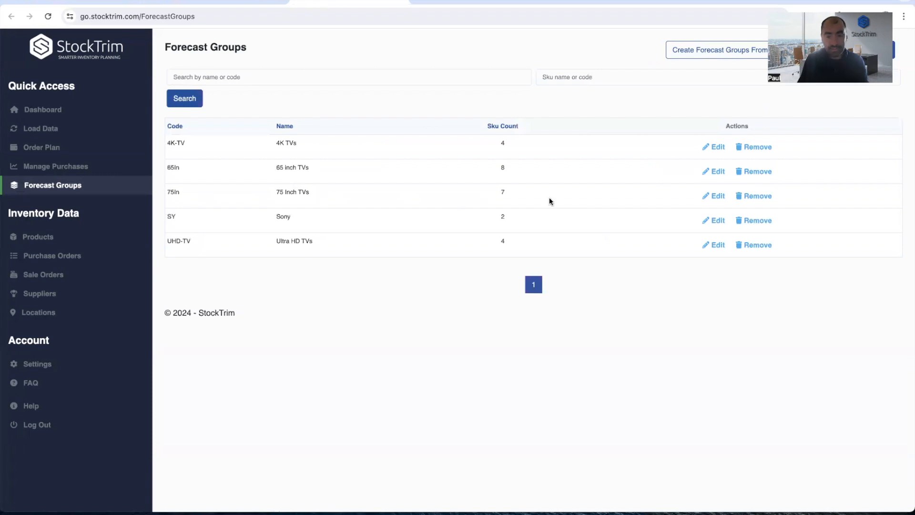
left_click(712, 172)
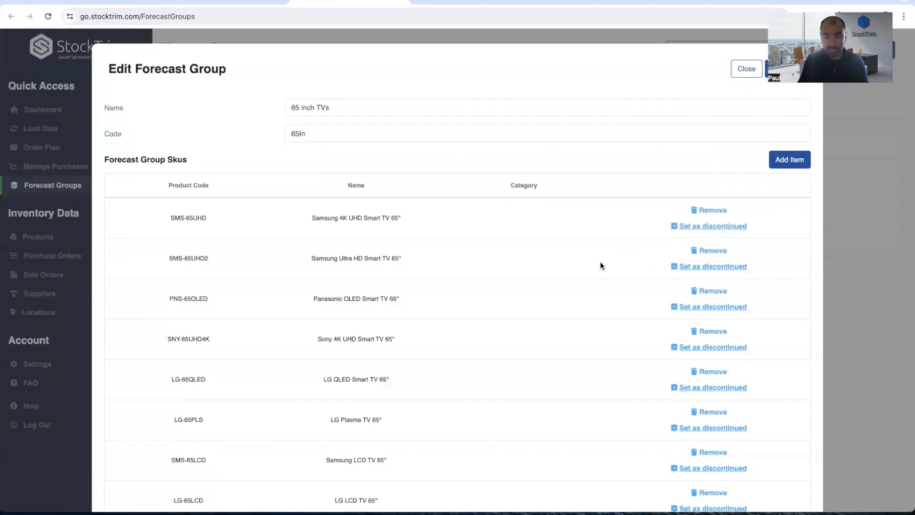
scroll(599, 262, "down", 2)
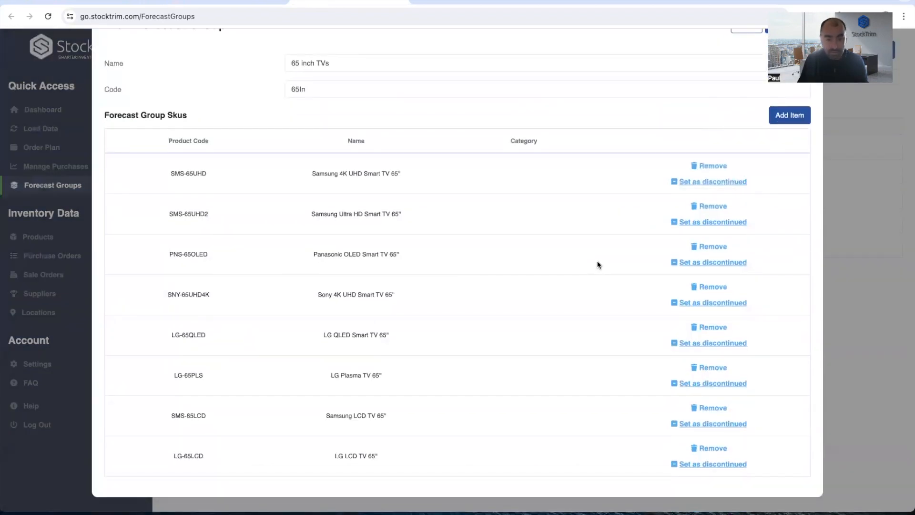
left_click(710, 423)
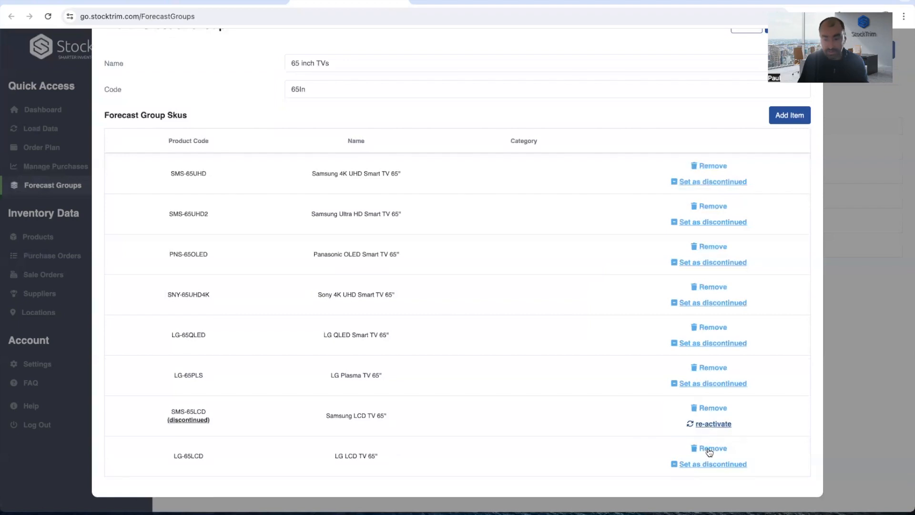
left_click(709, 464)
scroll(711, 231, "up", 1)
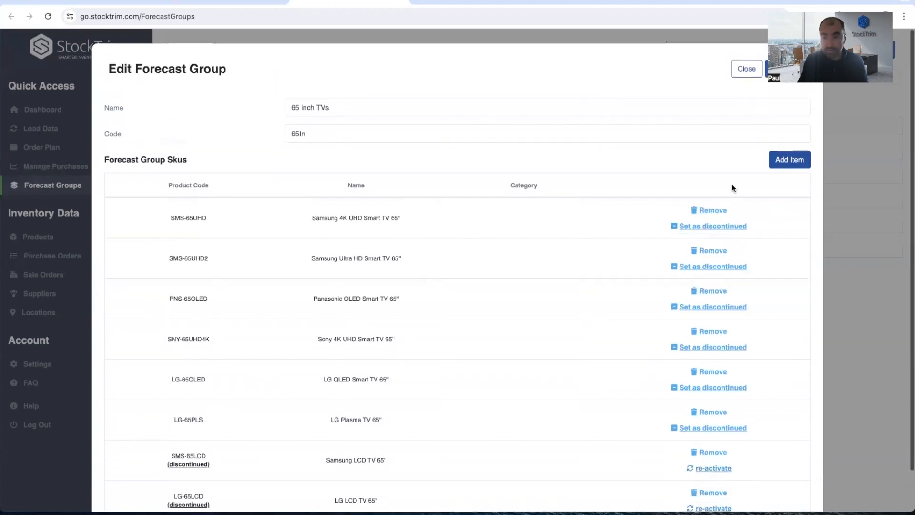
left_click(766, 68)
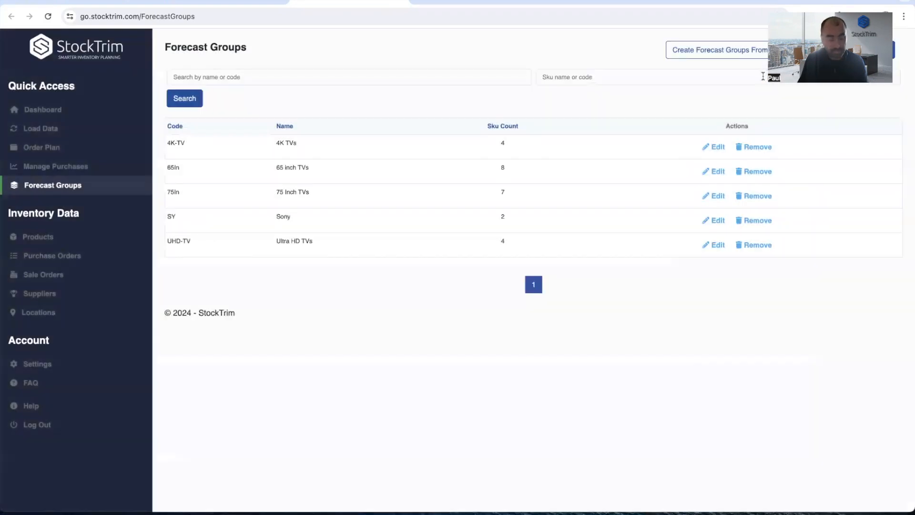
From the order plan's forecast group view, create purchase orders for the 65 inch TVs group with the recommended quantities and suppliers
left_click(81, 149)
left_click(728, 172)
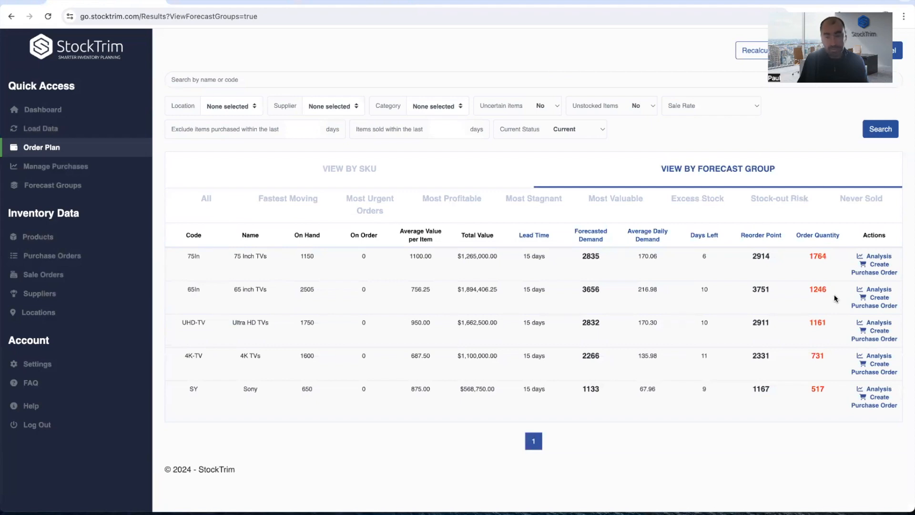
left_click(883, 307)
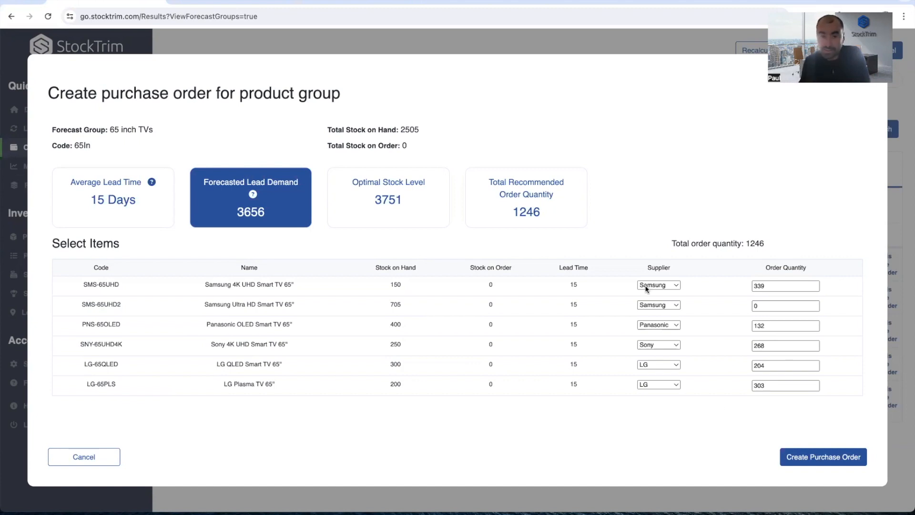
left_click(249, 1)
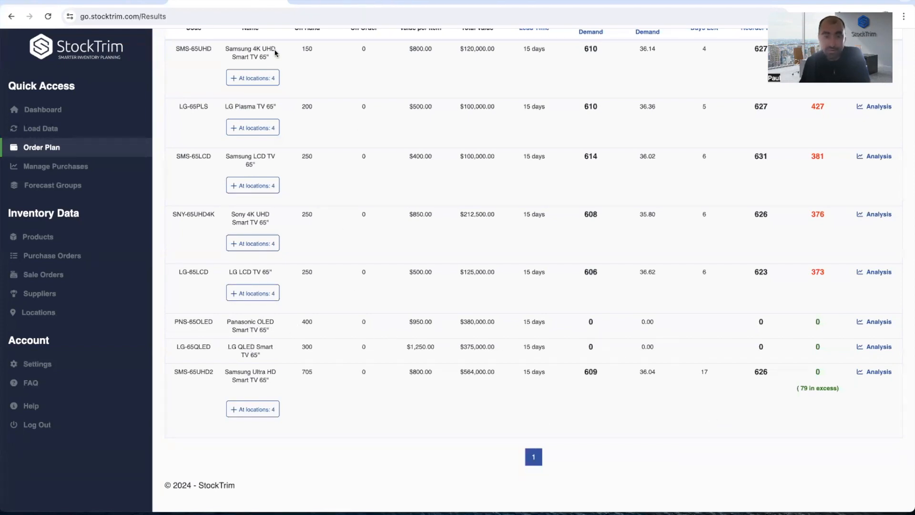
left_click(312, 1)
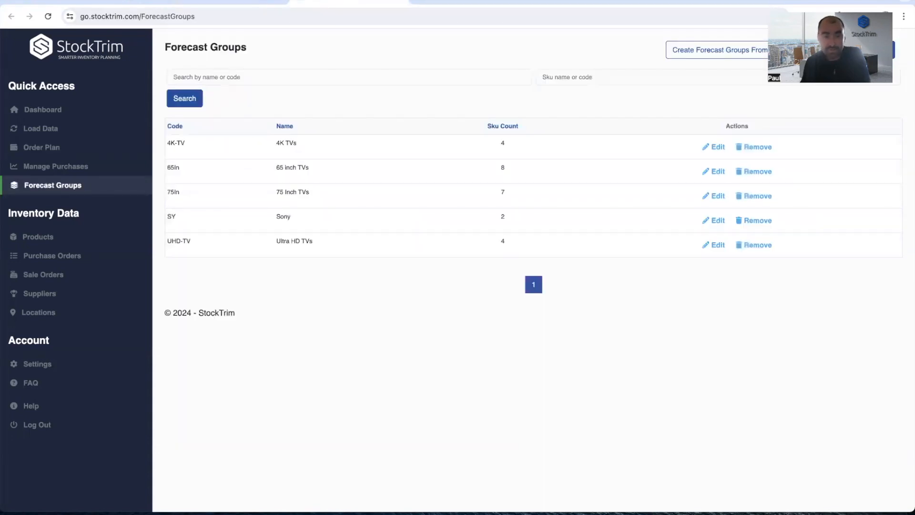
left_click(108, 2)
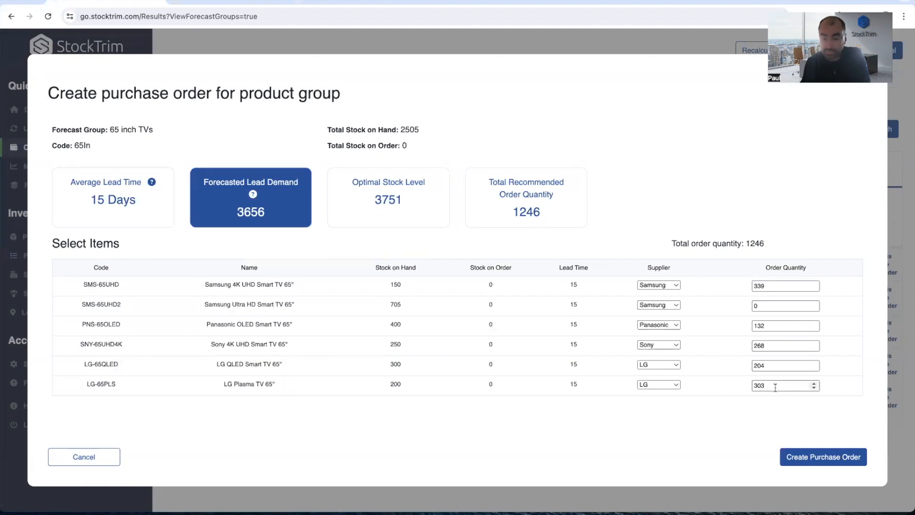
left_click(814, 455)
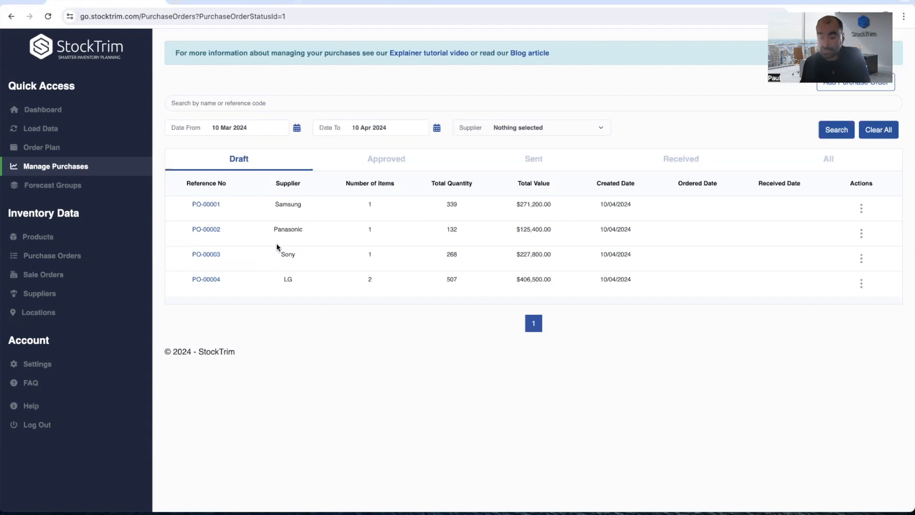
Add the Panasonic Ultra HD Smart TV 55" (PNS-55UHD) to the 65 inch TVs forecast group
left_click(66, 185)
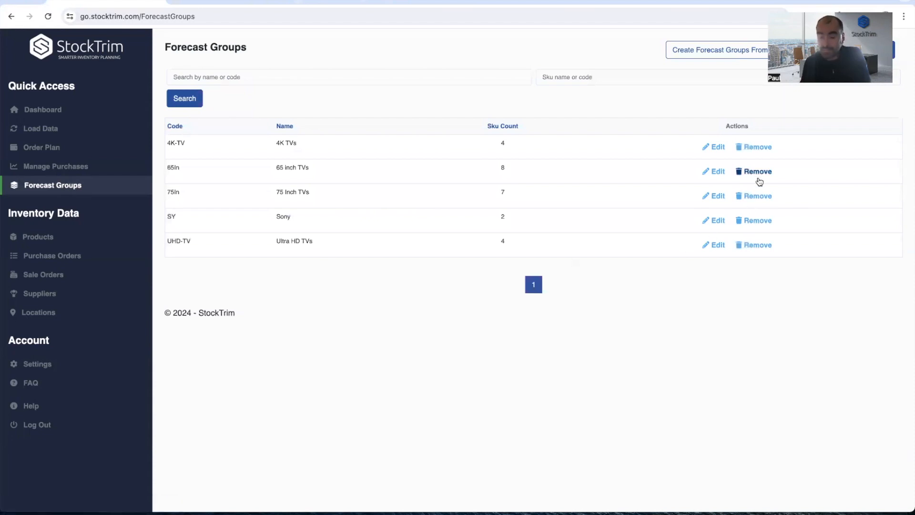
left_click(713, 172)
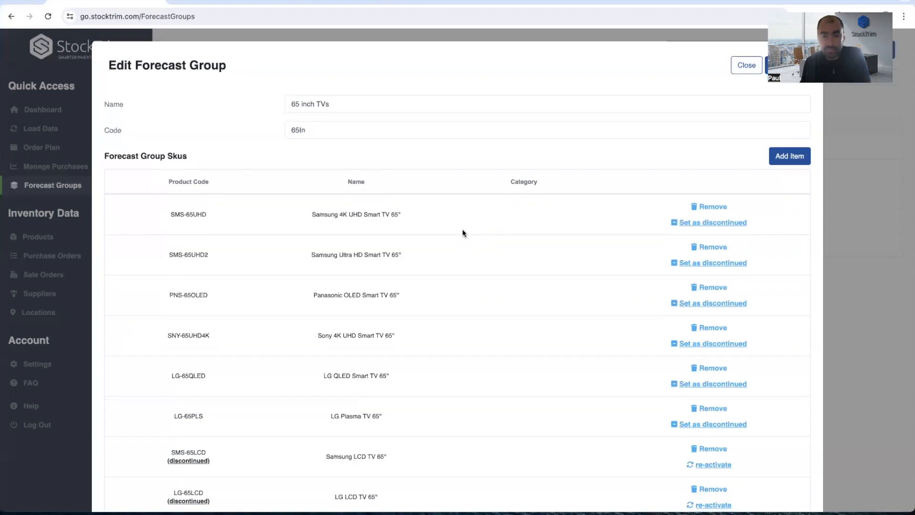
scroll(462, 233, "down", 1)
scroll(463, 228, "up", 1)
left_click(788, 159)
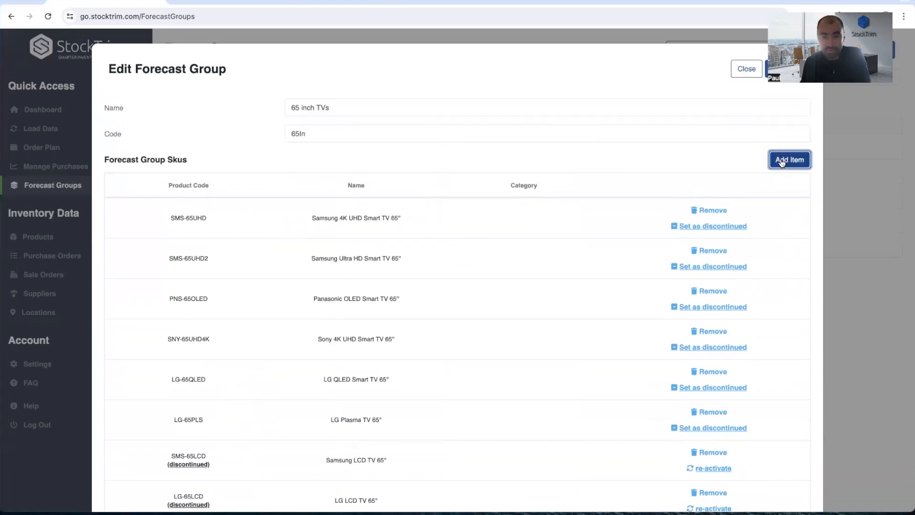
left_click(398, 211)
left_click(361, 248)
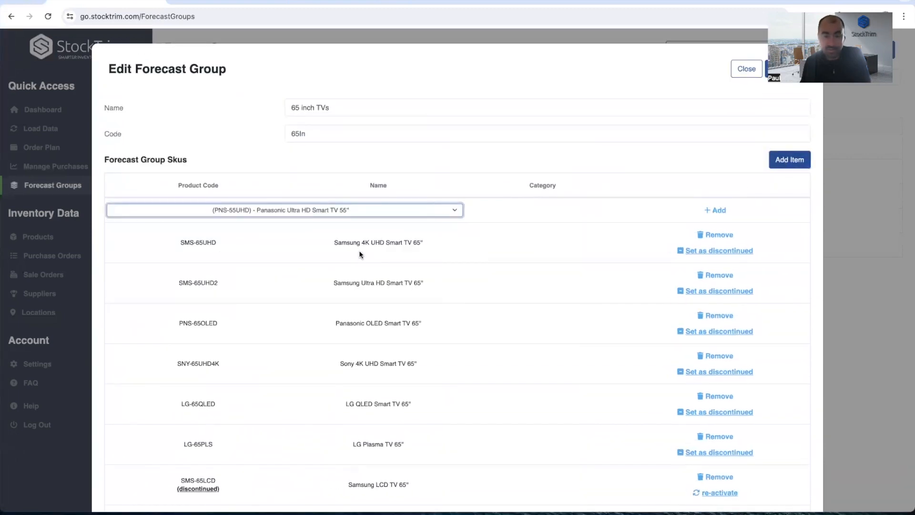
left_click(715, 209)
scroll(649, 233, "down", 3)
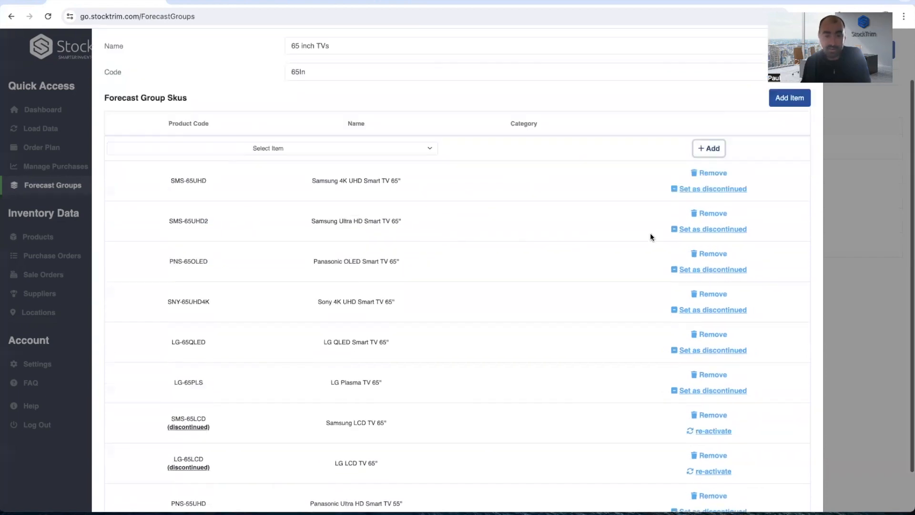
scroll(527, 390, "up", 3)
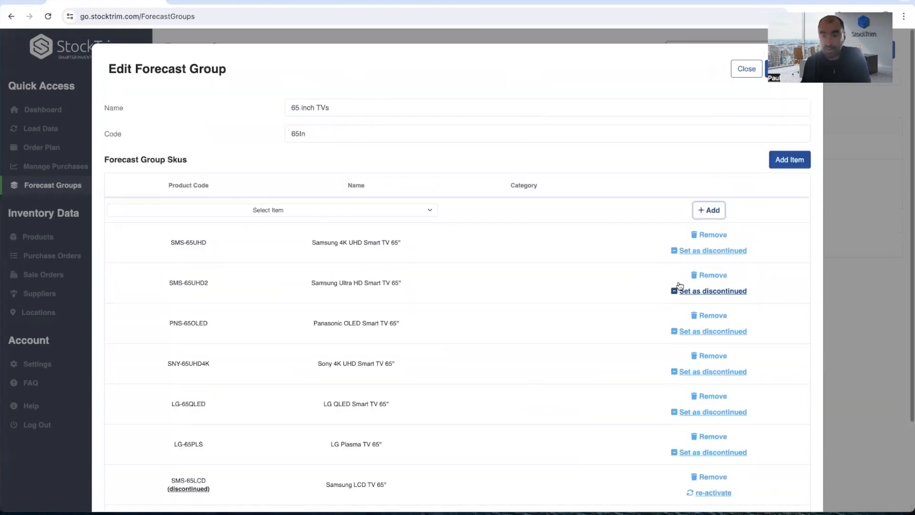
Remove the Panasonic Ultra HD Smart TV 55" from the 65 inch TVs forecast group and close the group's editor
scroll(678, 288, "down", 3)
left_click(714, 448)
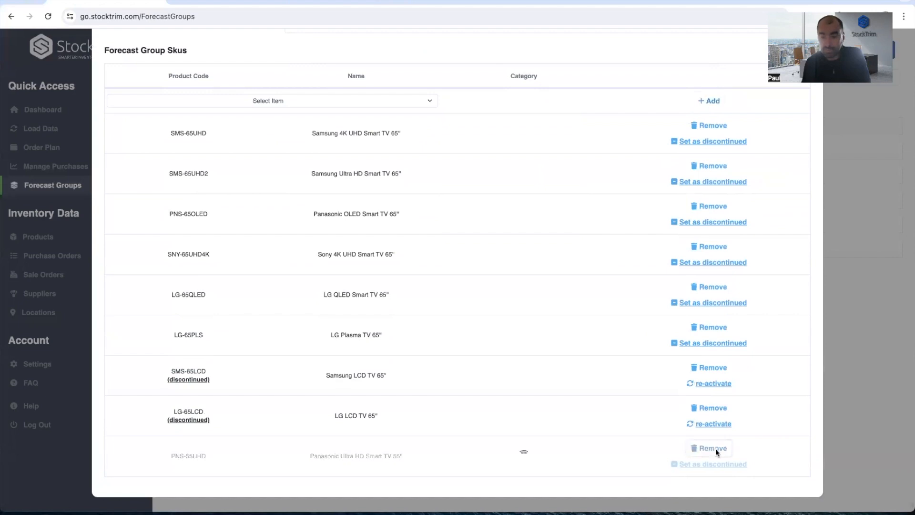
scroll(710, 428, "up", 2)
left_click(743, 71)
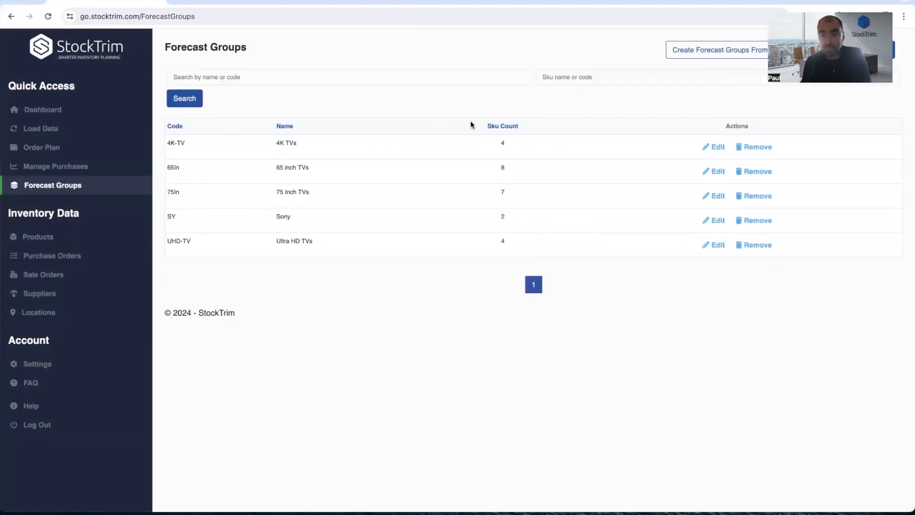
Open the order plan's view by forecast group
left_click(43, 150)
left_click(700, 171)
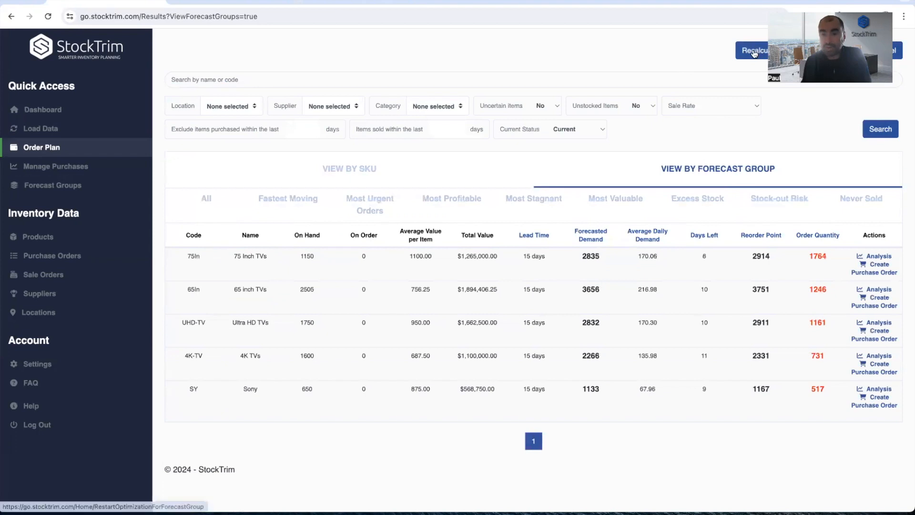